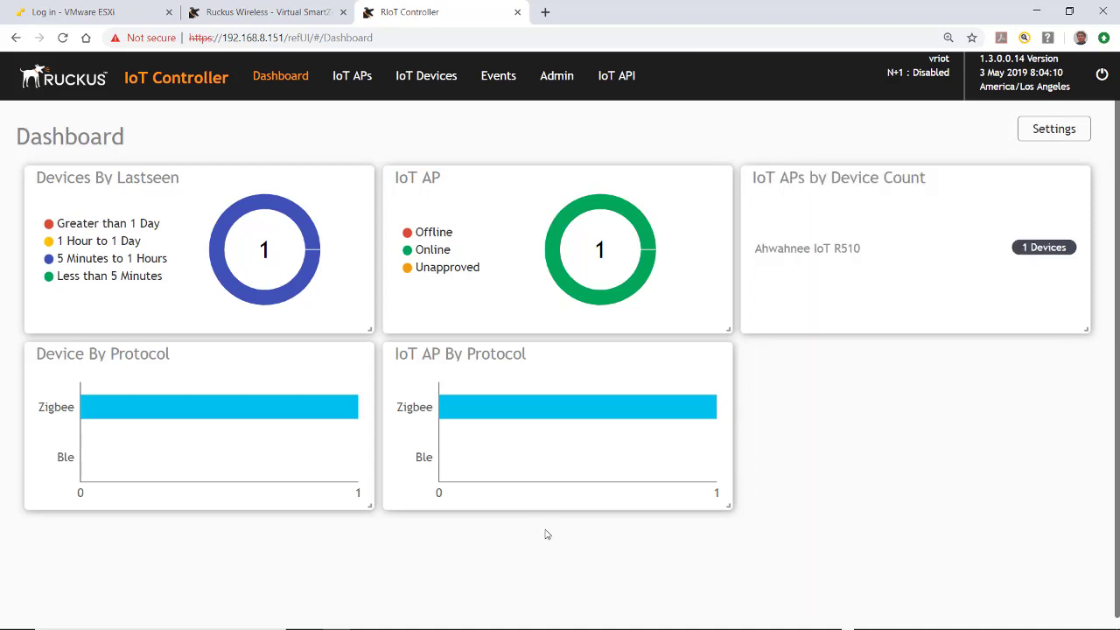
Step: Open the details of the Ahwahnee IoT R510 access point and review its available mode options
left_click(354, 81)
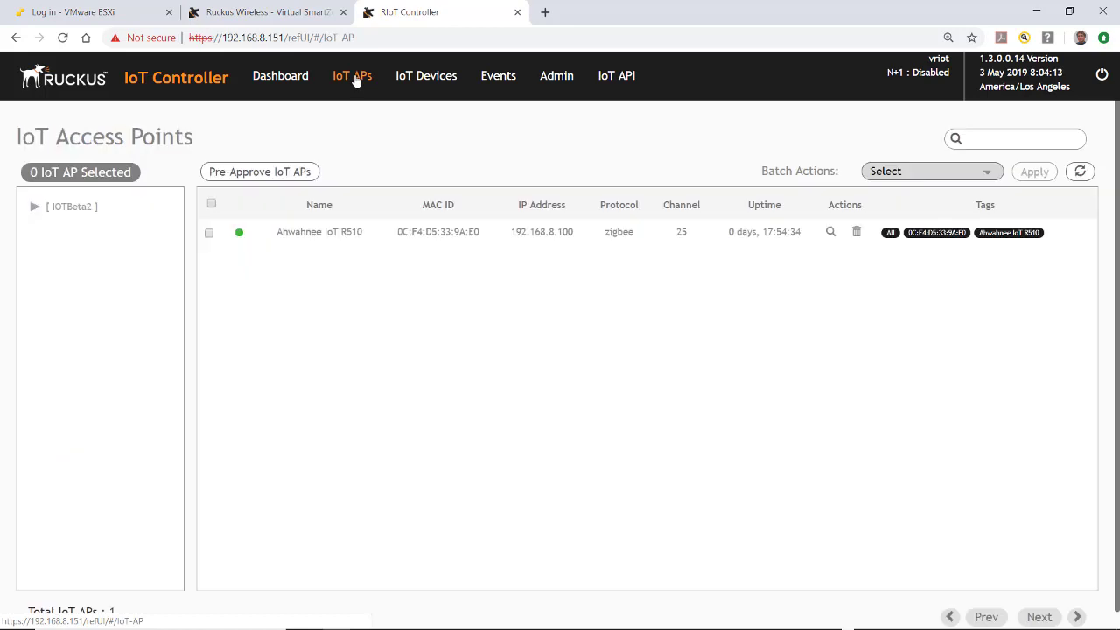
left_click(456, 232)
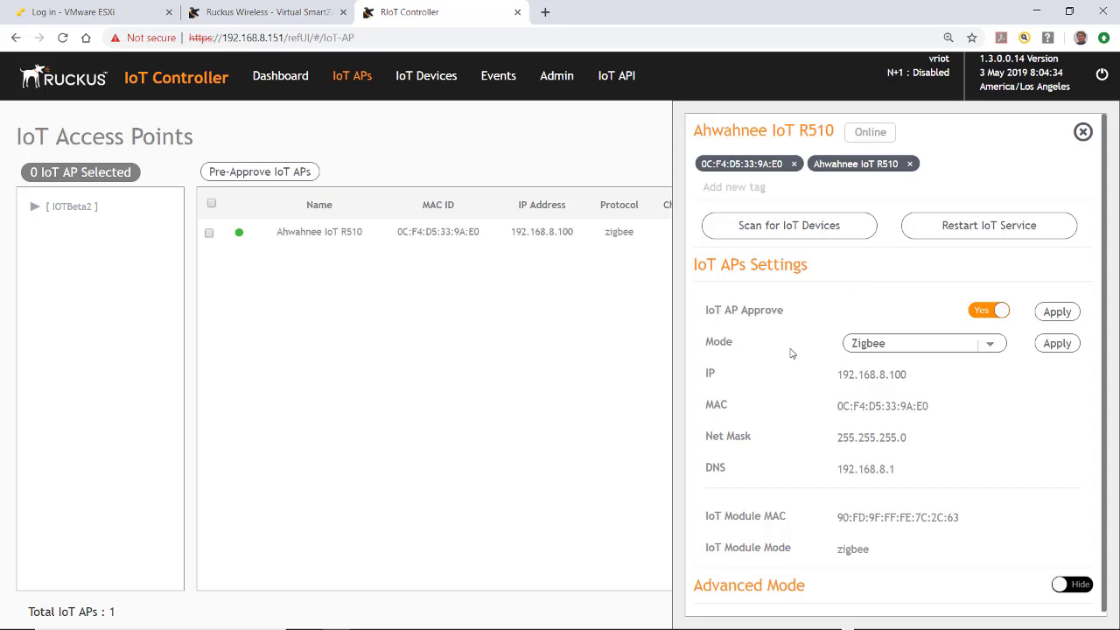
left_click(991, 348)
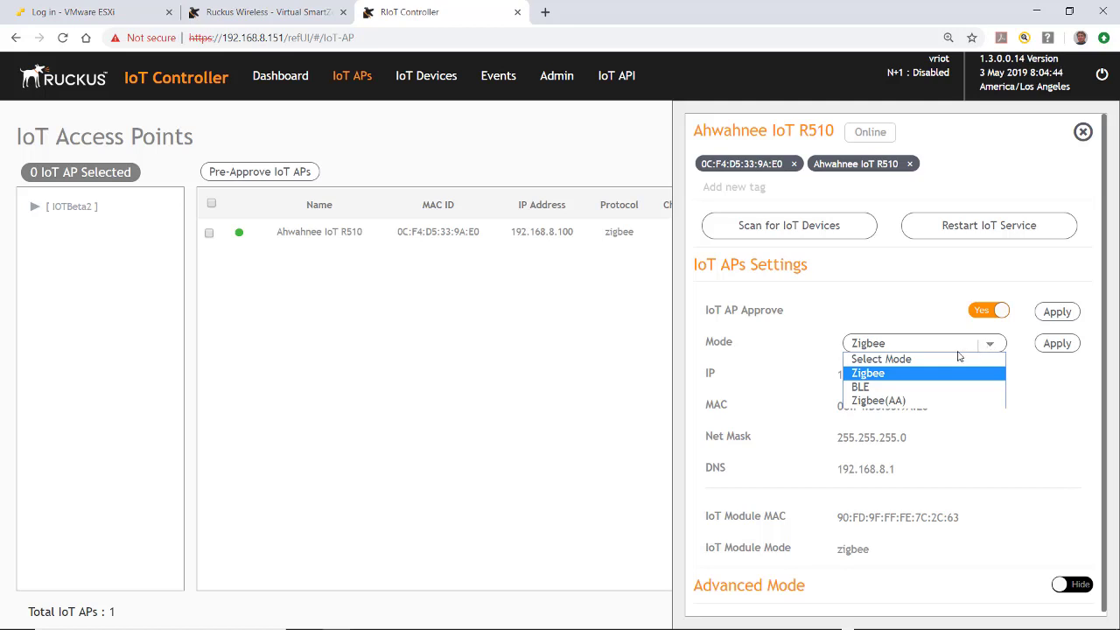
left_click(957, 349)
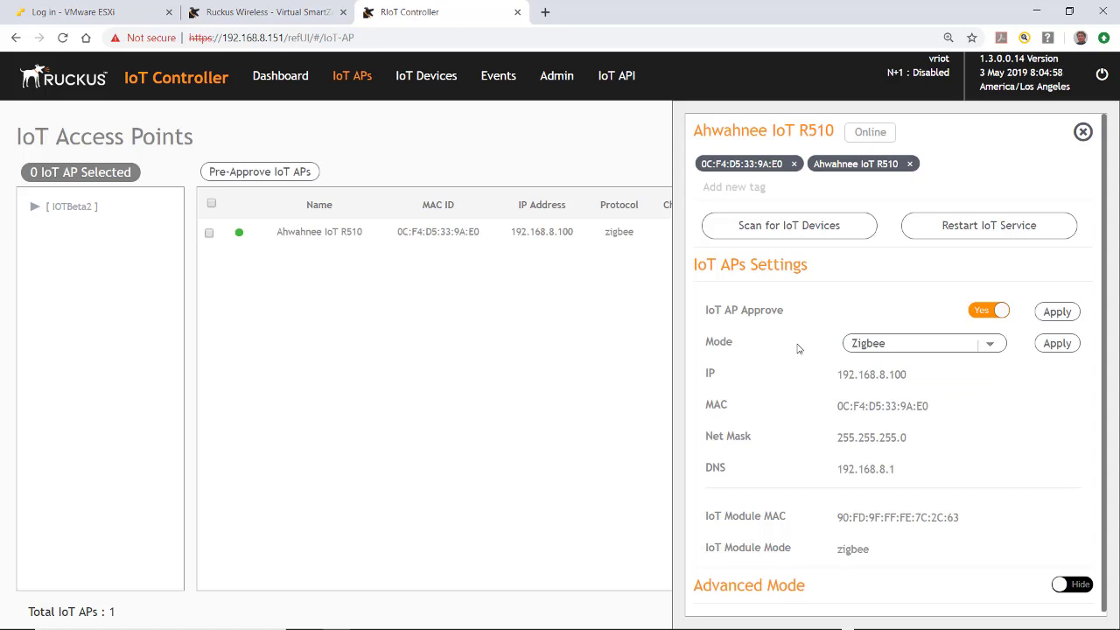
Step: Show the access point's Advanced Mode settings and review the available channel and Tx power options
left_click(1083, 583)
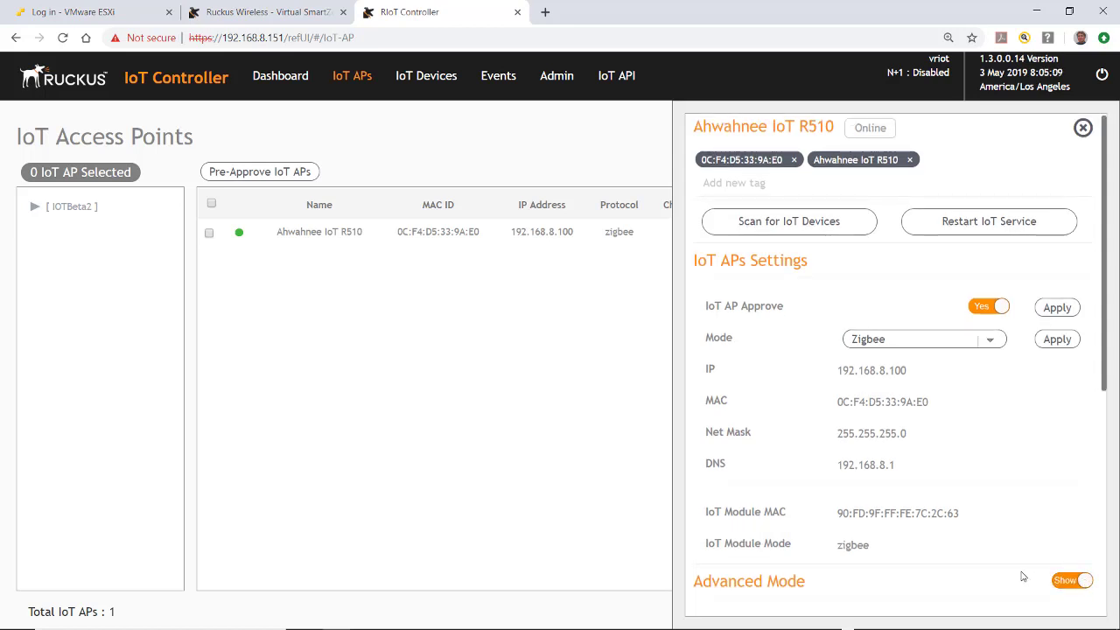
scroll(1022, 578, "down", 3)
scroll(1022, 581, "down", 3)
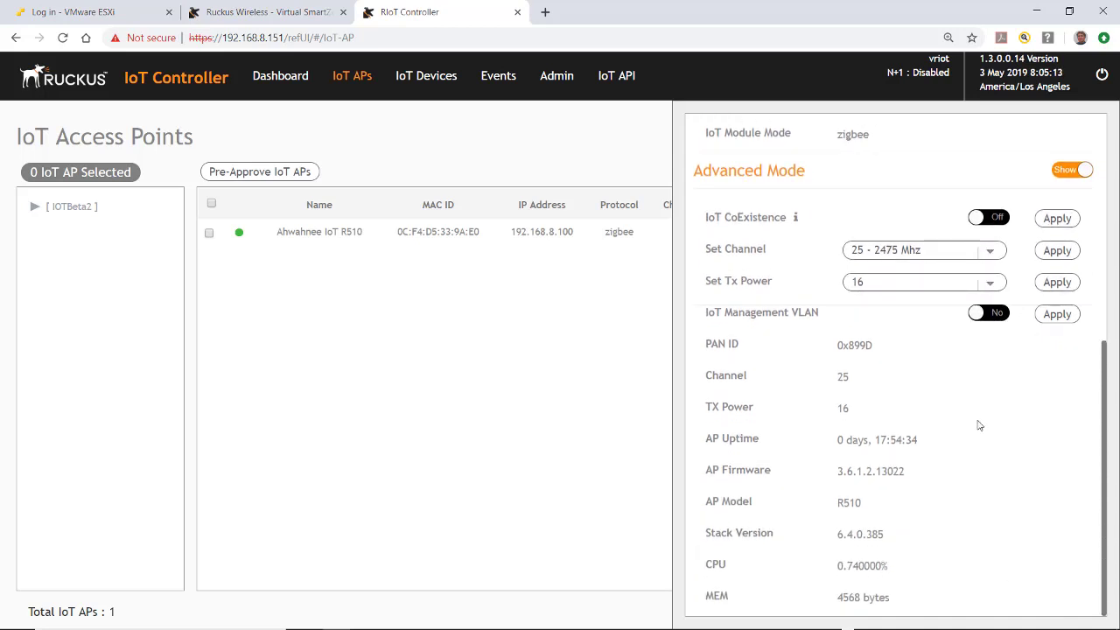
left_click(991, 254)
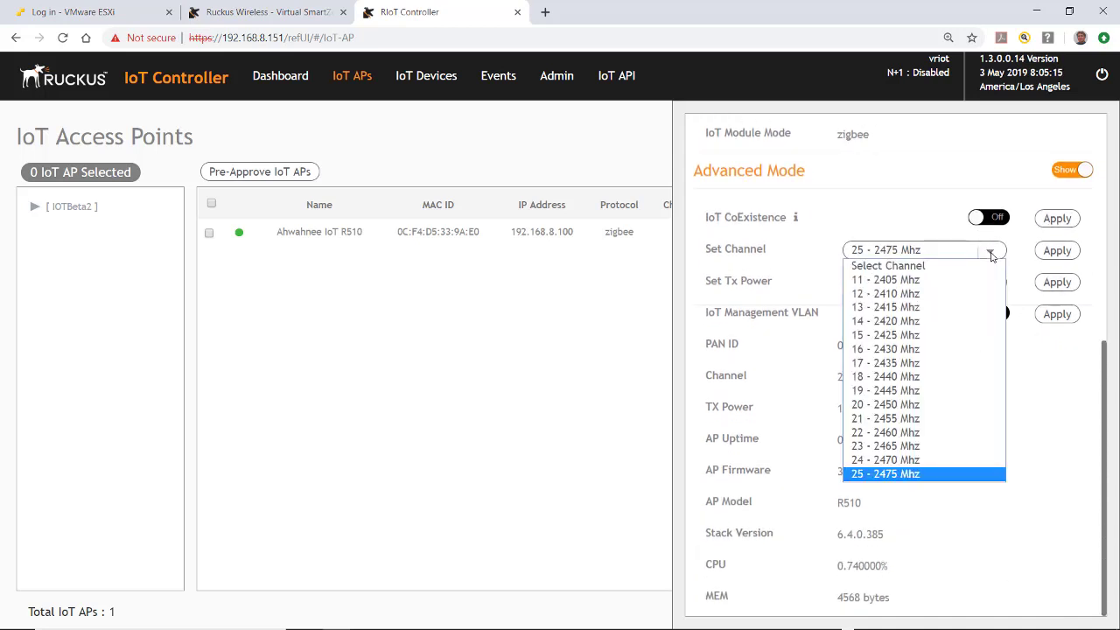
left_click(992, 254)
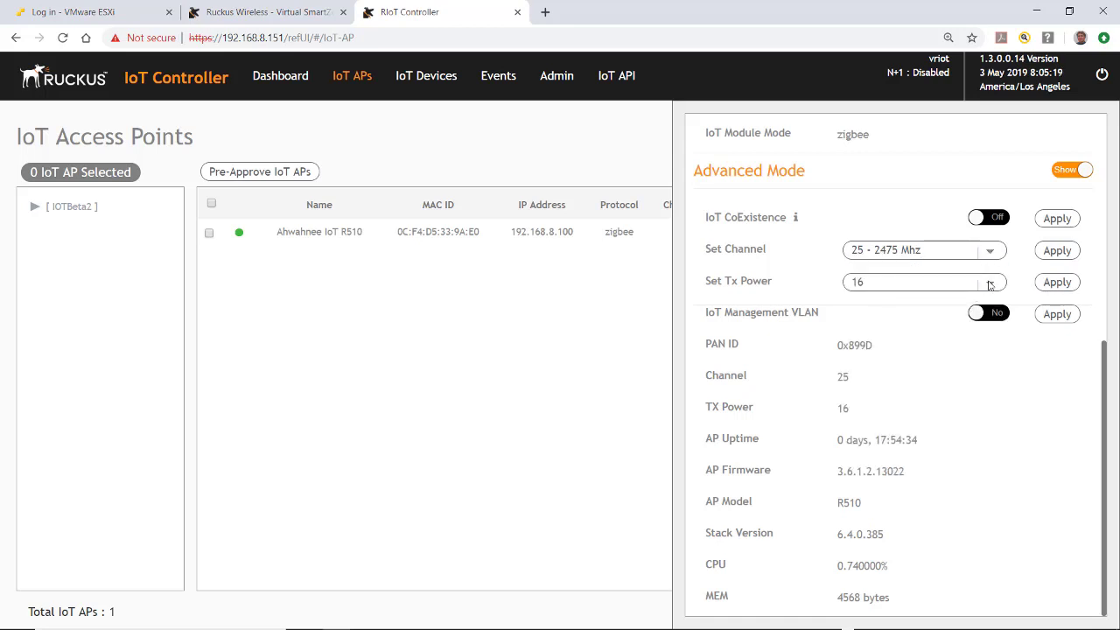
left_click(988, 284)
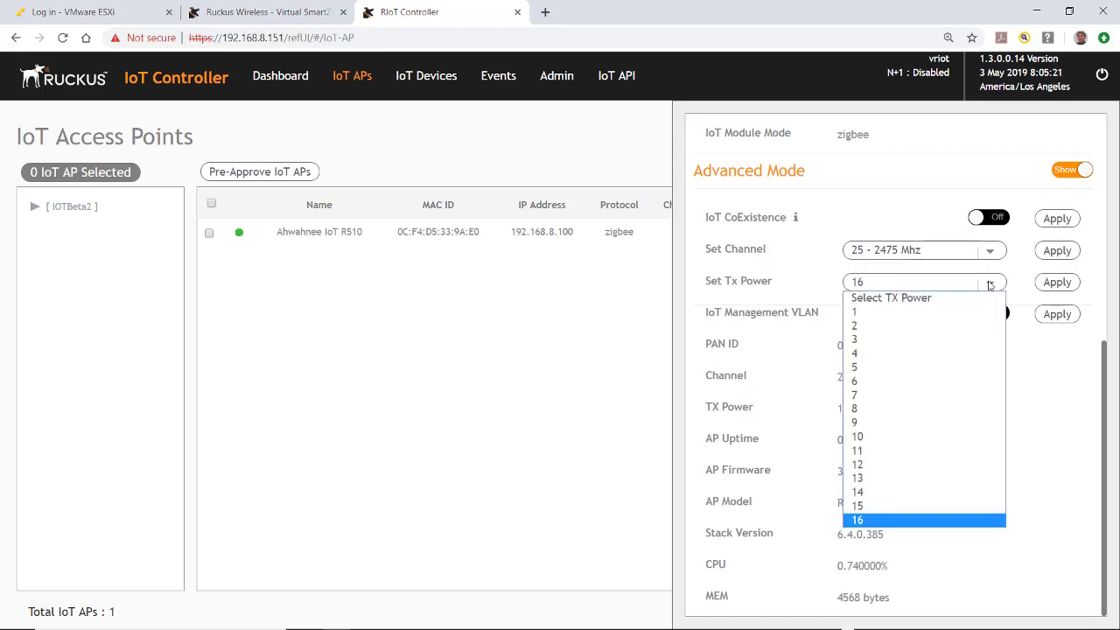
left_click(988, 284)
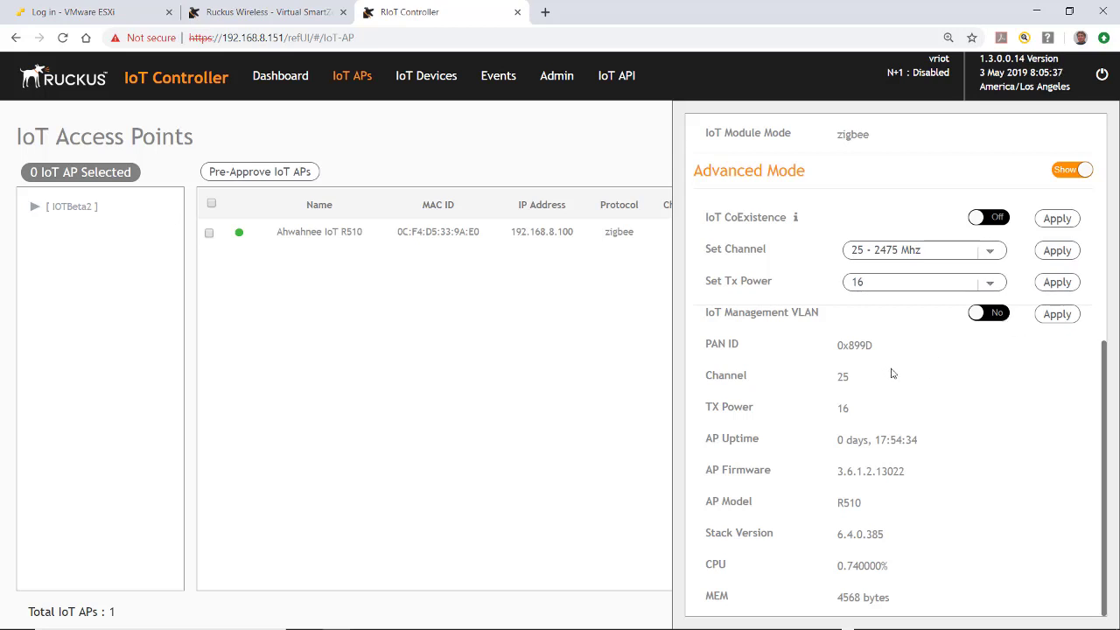
scroll(889, 368, "up", 5)
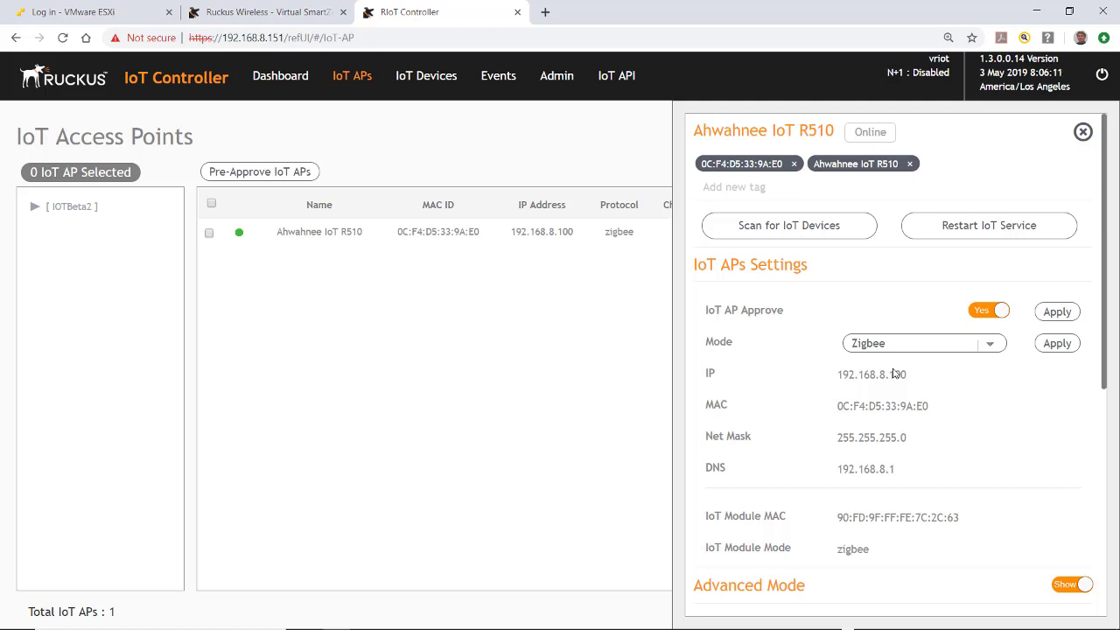
Step: Switch to the IoT Controller configuration guide in Acrobat Reader and find the Managing OSRAM Light Bulbs discovery procedure
key("alt+Tab")
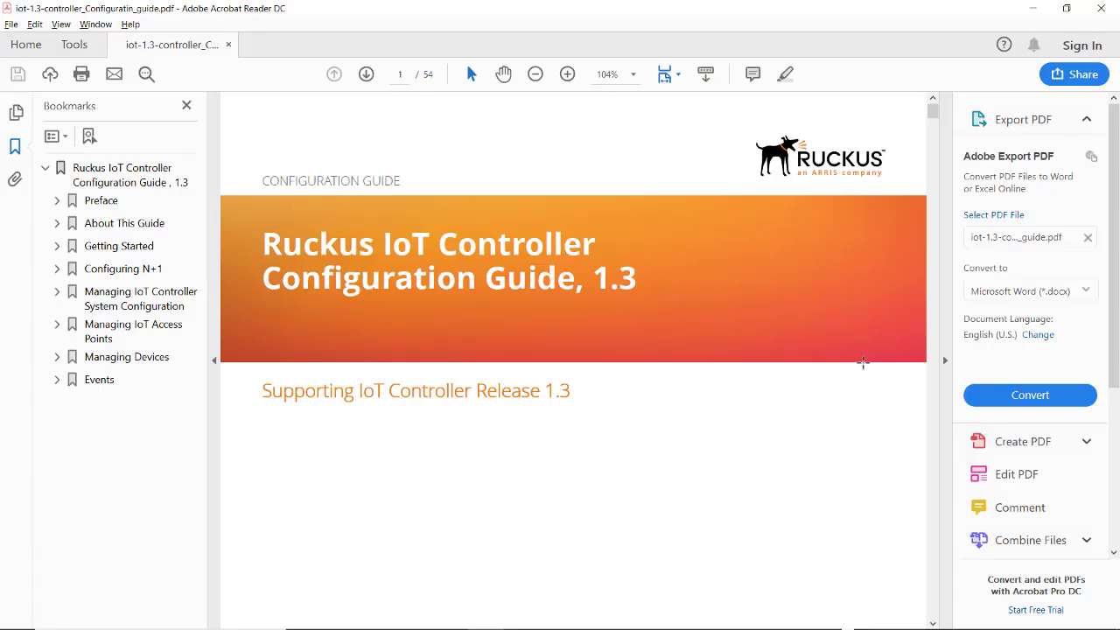
scroll(861, 367, "down", 3)
scroll(809, 369, "down", 15)
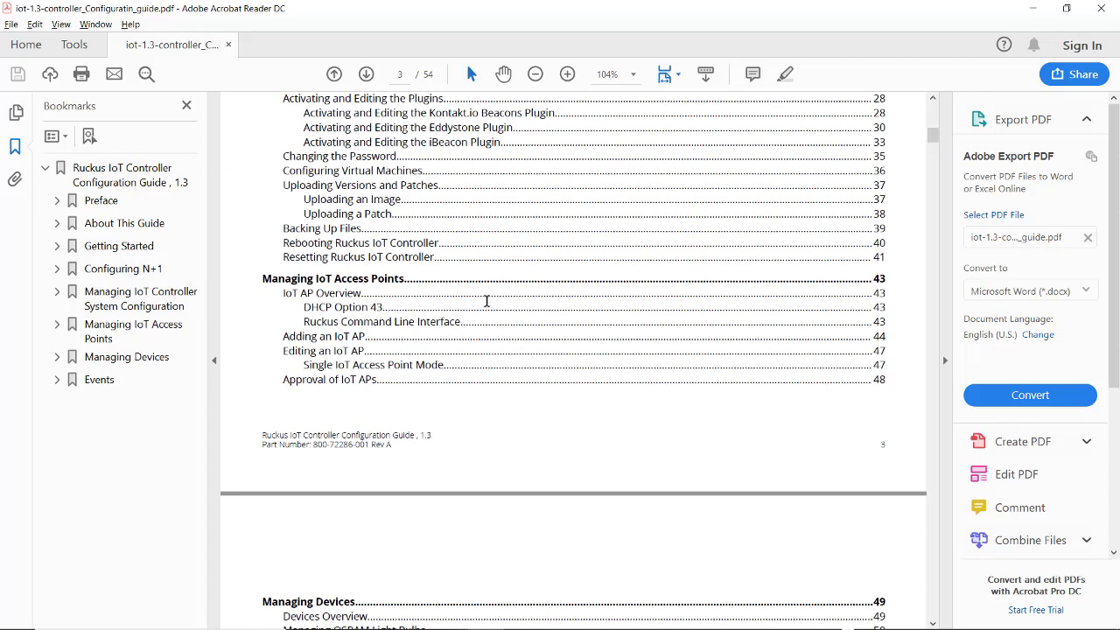
scroll(497, 303, "down", 2)
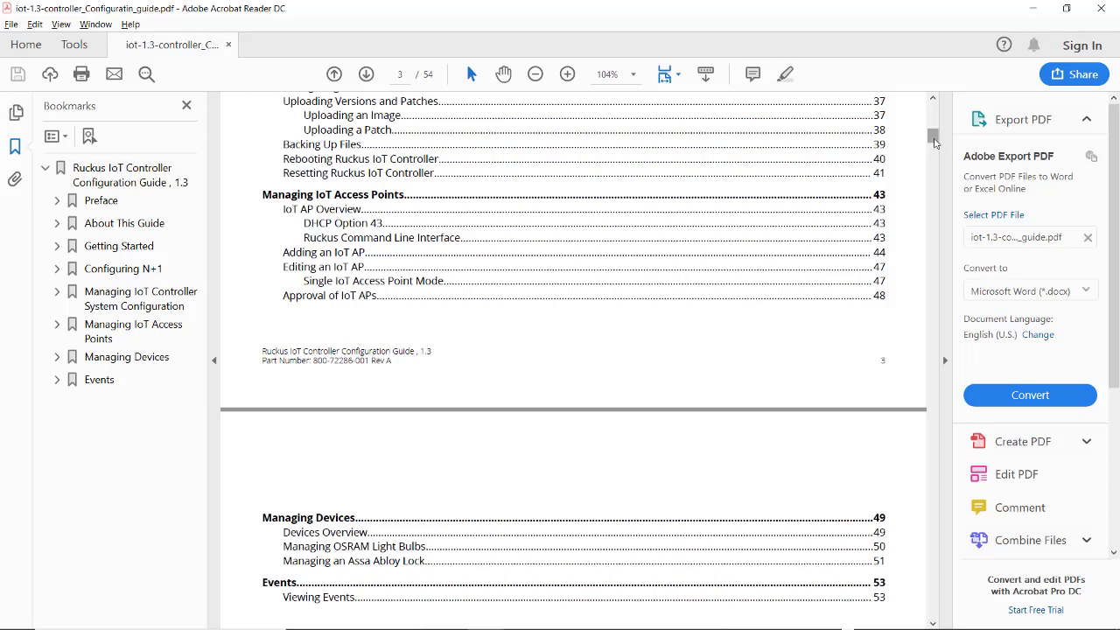
left_click_drag(933, 140, 933, 575)
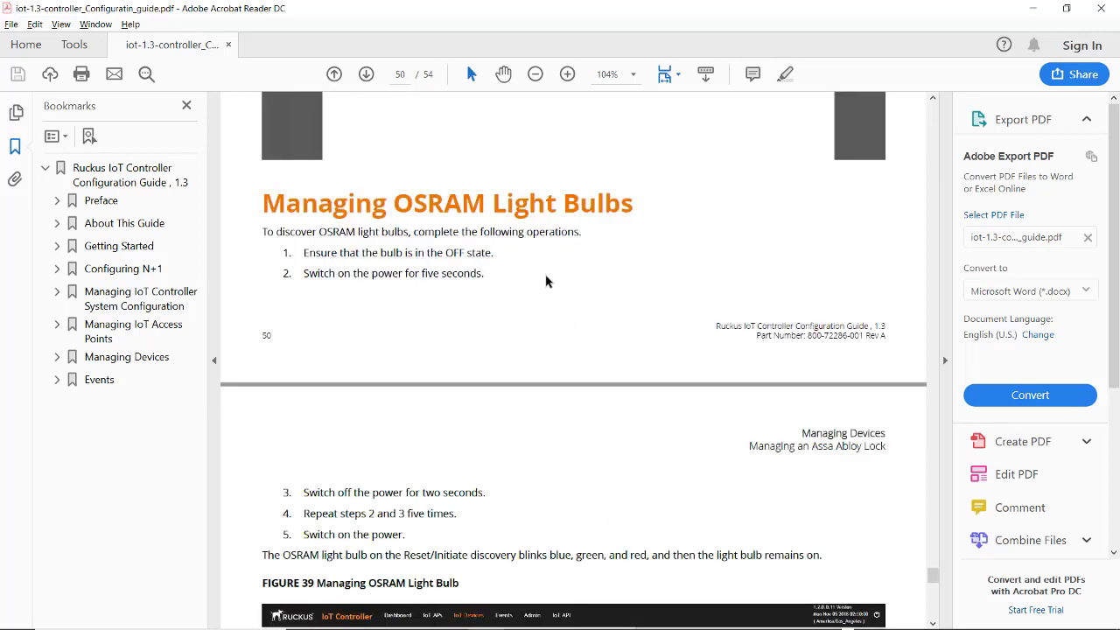
scroll(558, 259, "down", 1)
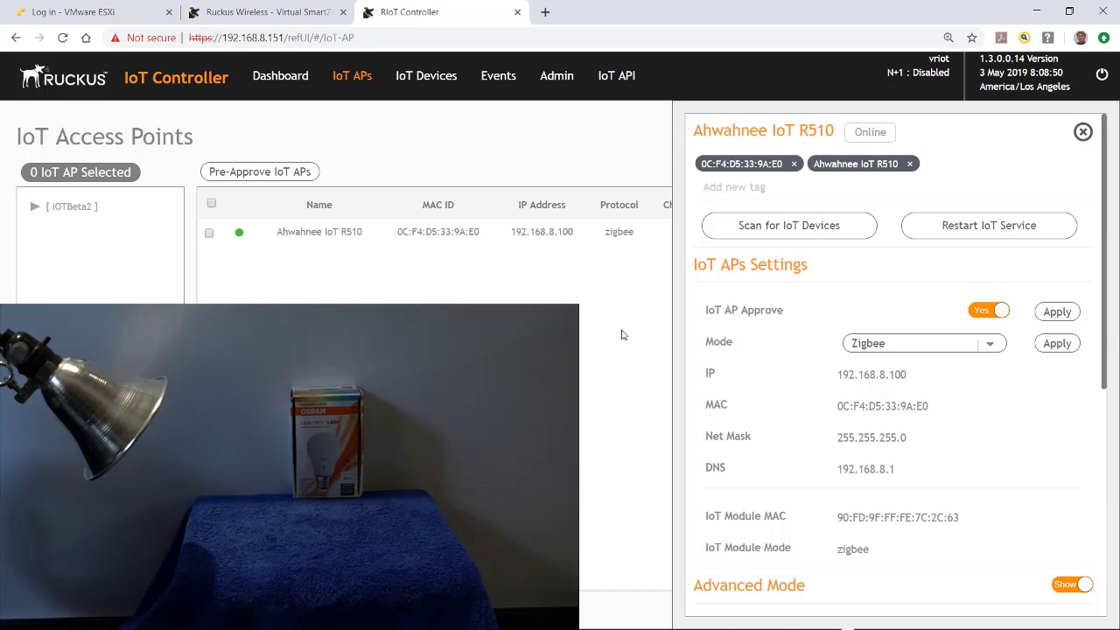
Step: In the IoT Controller, scan for devices from the R510 access point, accept the OSRAM device as "LED OSRAM Bulb", and stop scanning
left_click(784, 229)
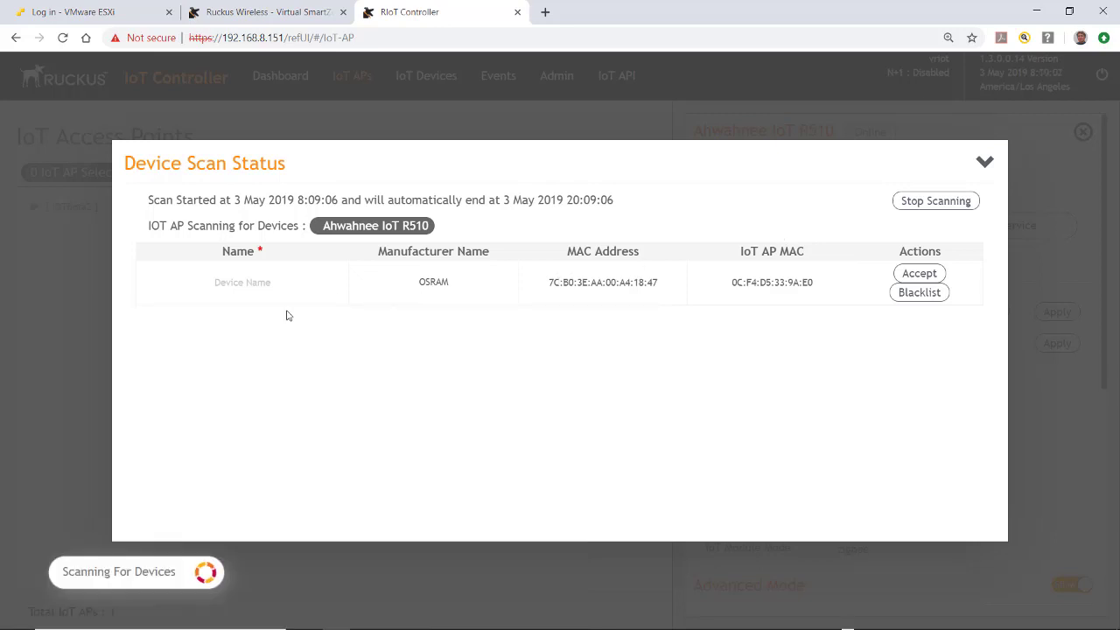
left_click(251, 285)
type("LED OSRAM Bulb")
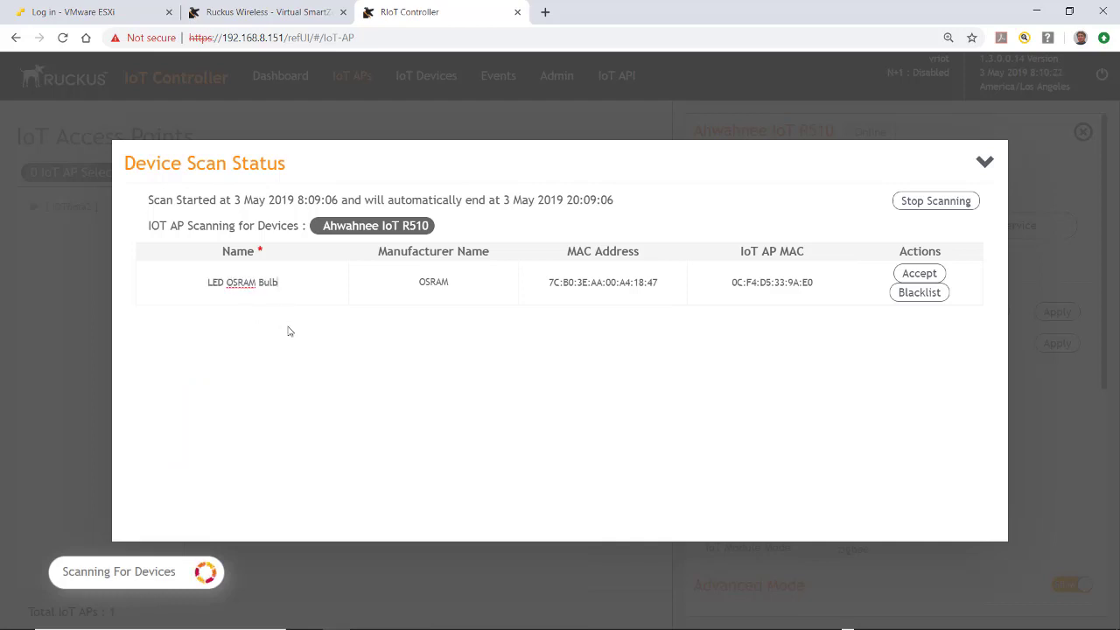
left_click(918, 274)
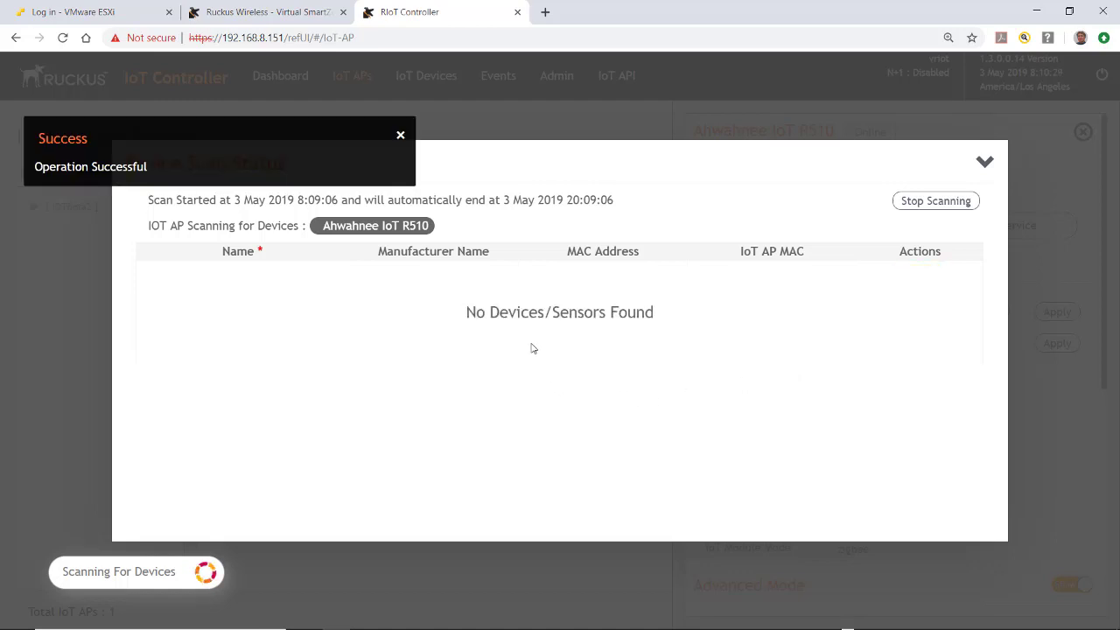
left_click(929, 205)
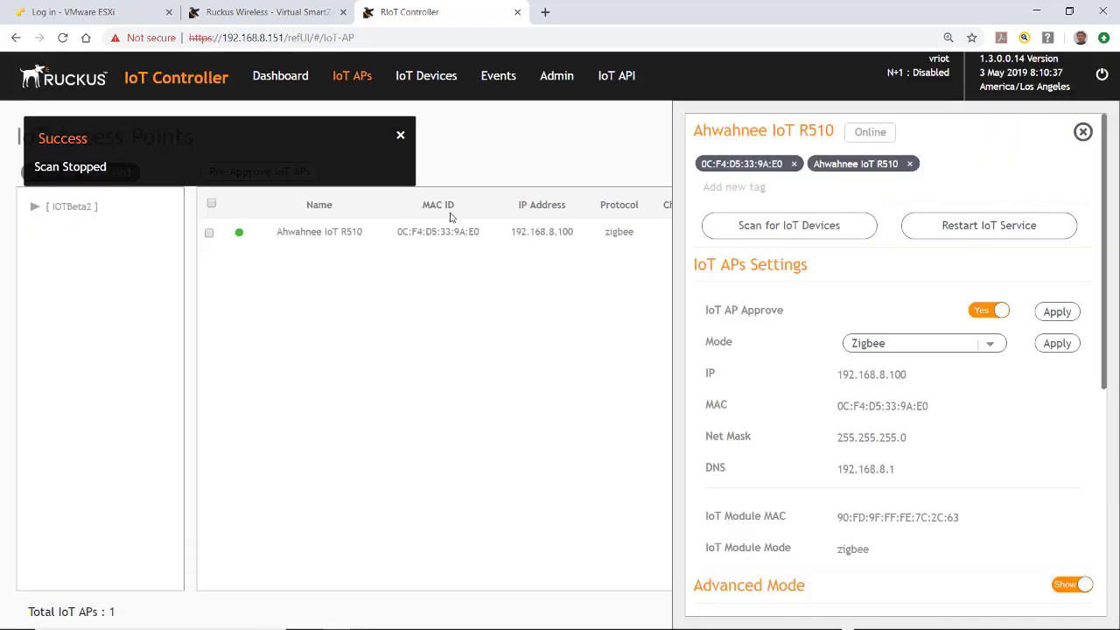
Step: Open the LED OSRAM Bulb's details among the IoT devices and examine its device information and available commands
left_click(424, 77)
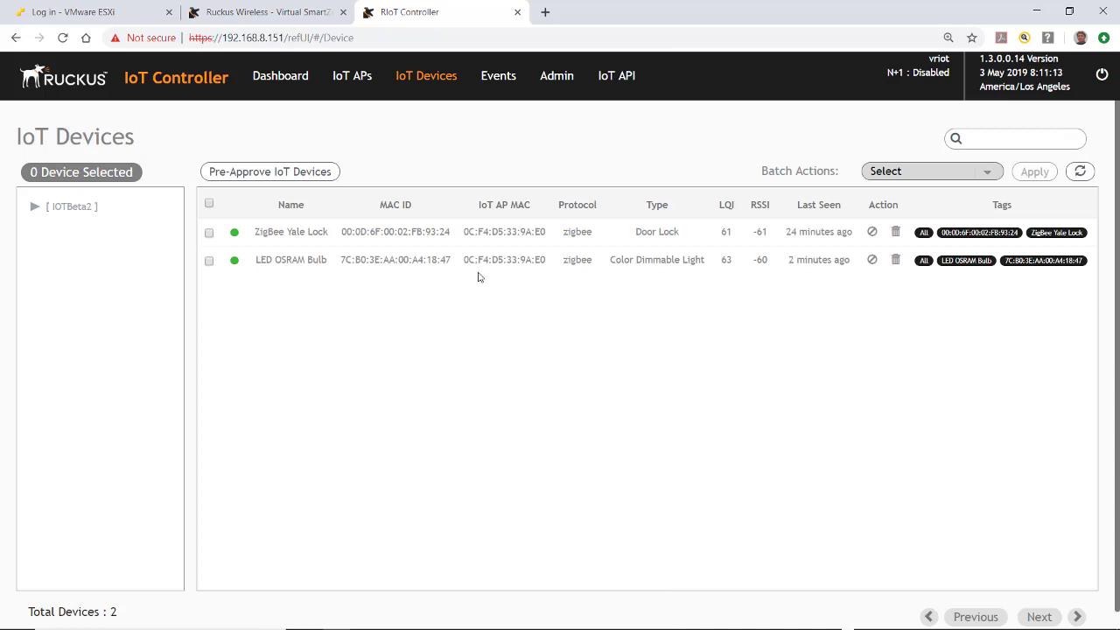
left_click(445, 260)
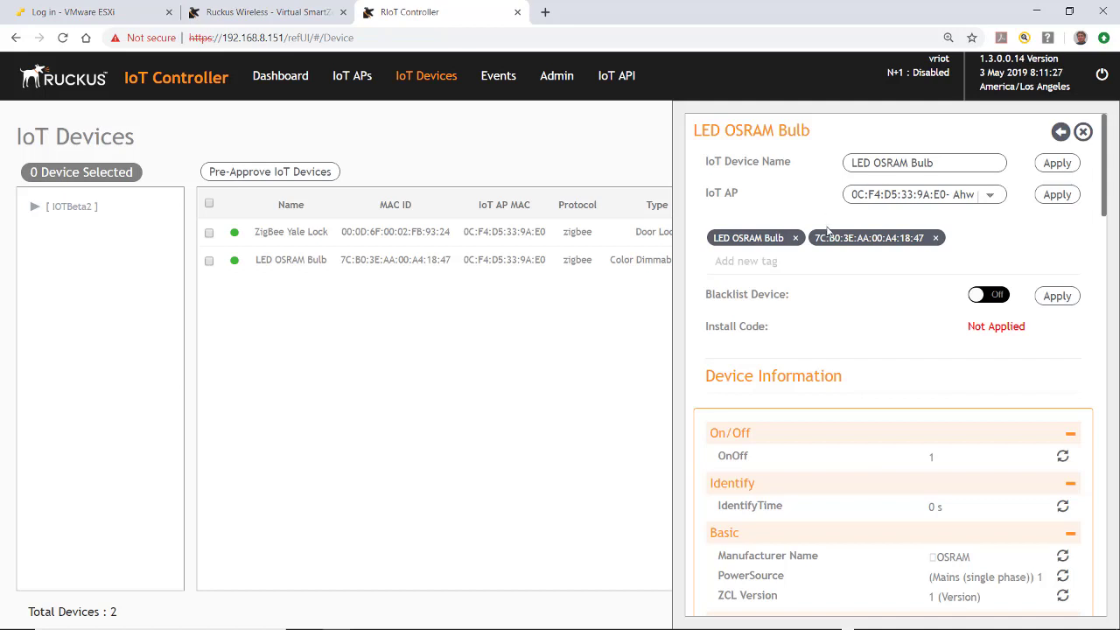
scroll(827, 230, "down", 1)
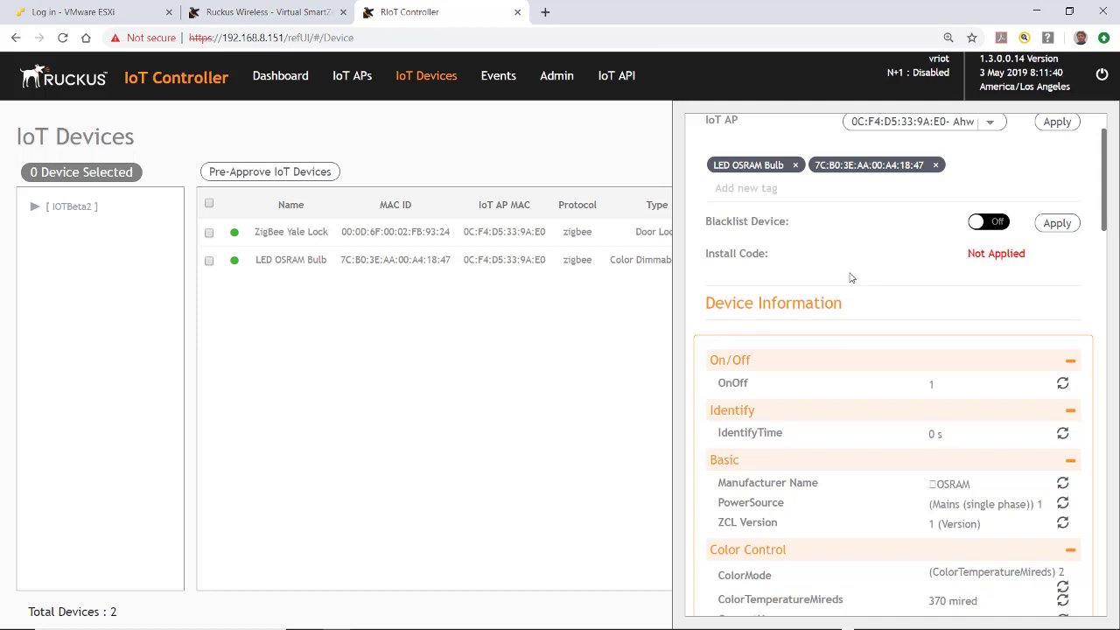
scroll(850, 277, "down", 1)
scroll(851, 277, "down", 3)
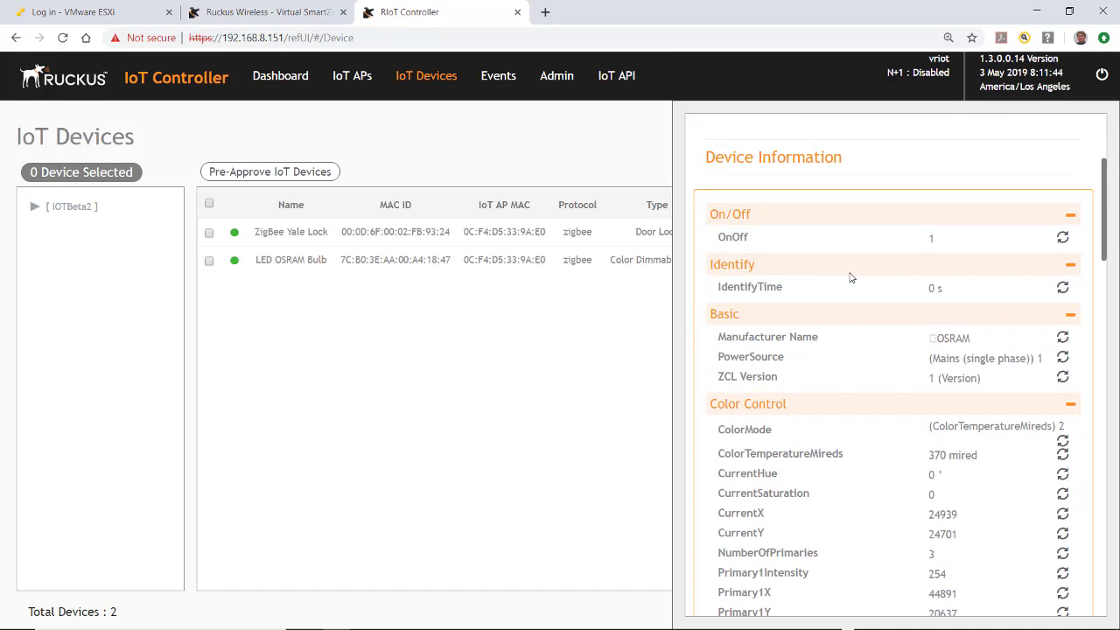
scroll(850, 277, "down", 2)
scroll(848, 280, "down", 5)
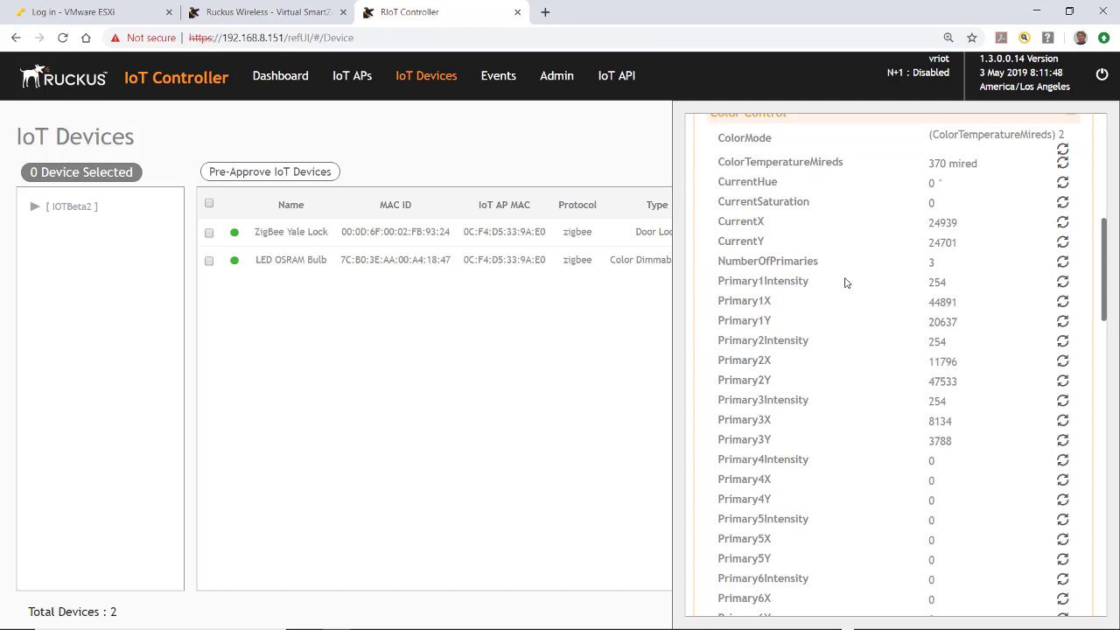
scroll(845, 283, "down", 10)
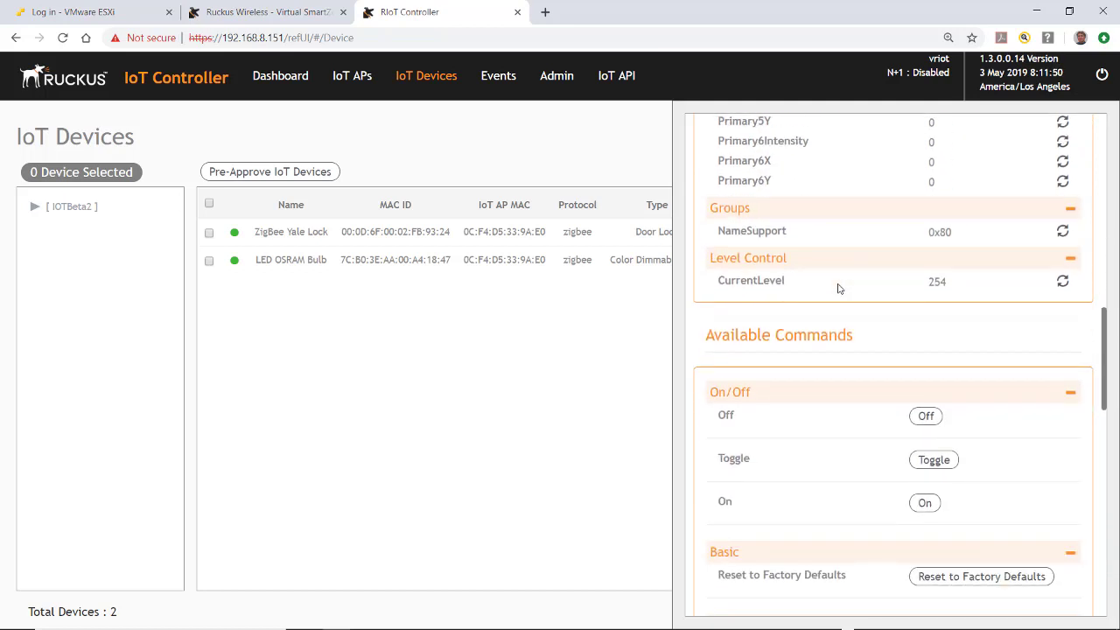
scroll(838, 289, "down", 3)
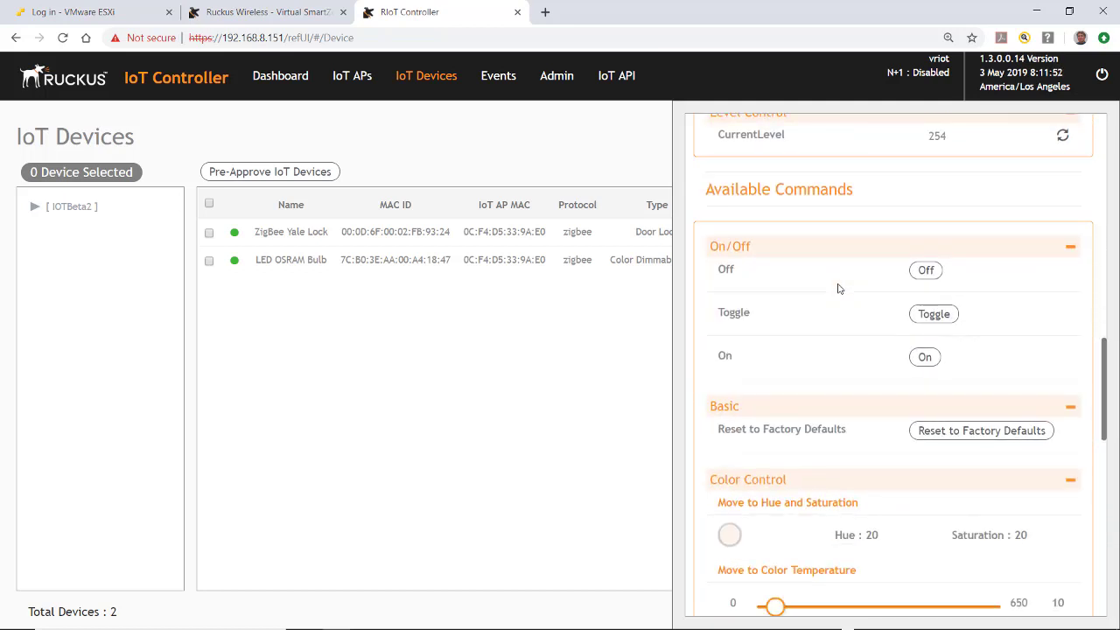
Step: Test the bulb's power commands by sending On, Off and On, followed by Toggle four times
left_click(924, 357)
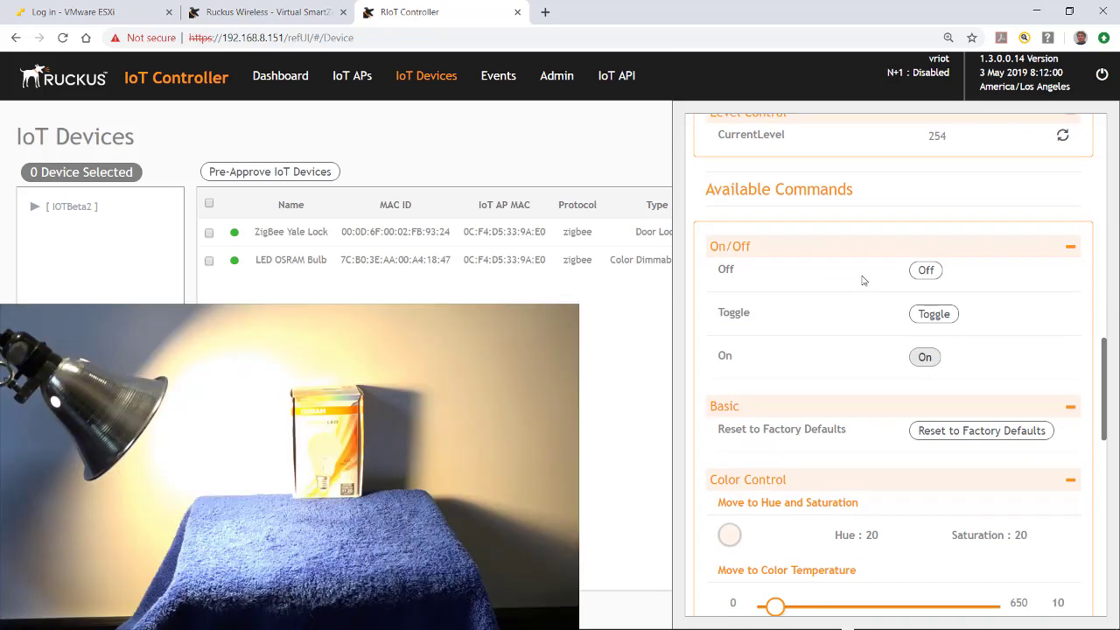
left_click(925, 271)
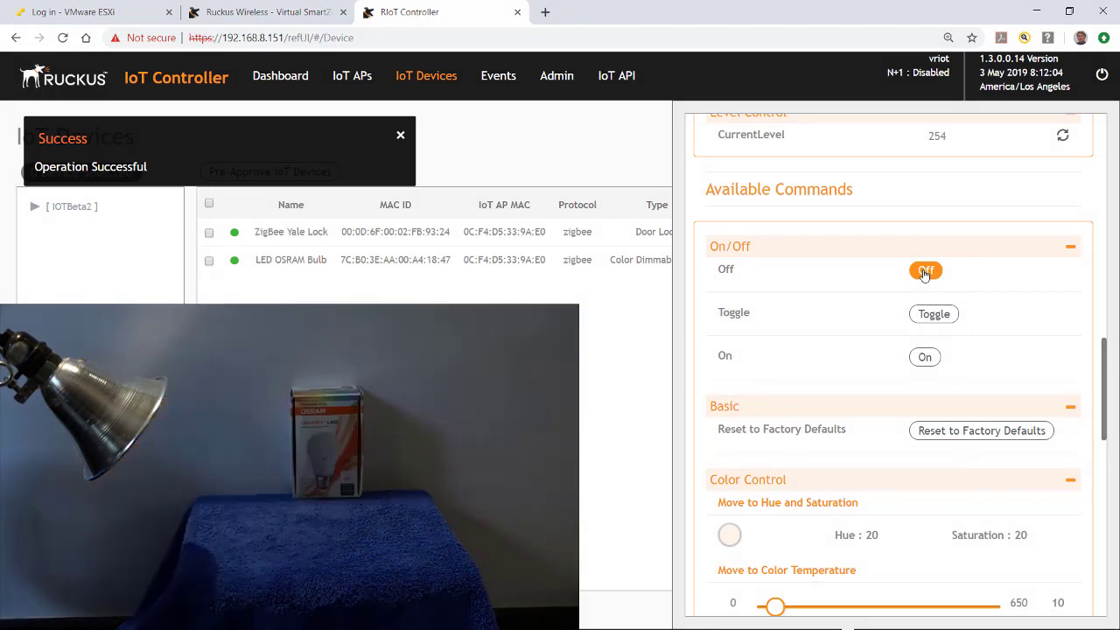
left_click(925, 359)
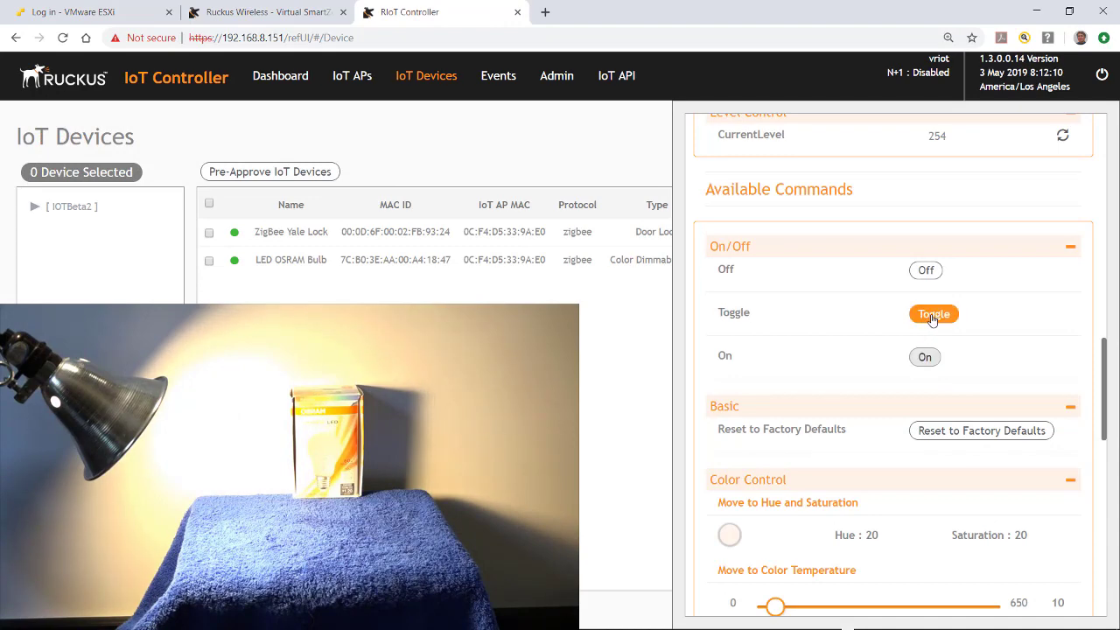
left_click(933, 320)
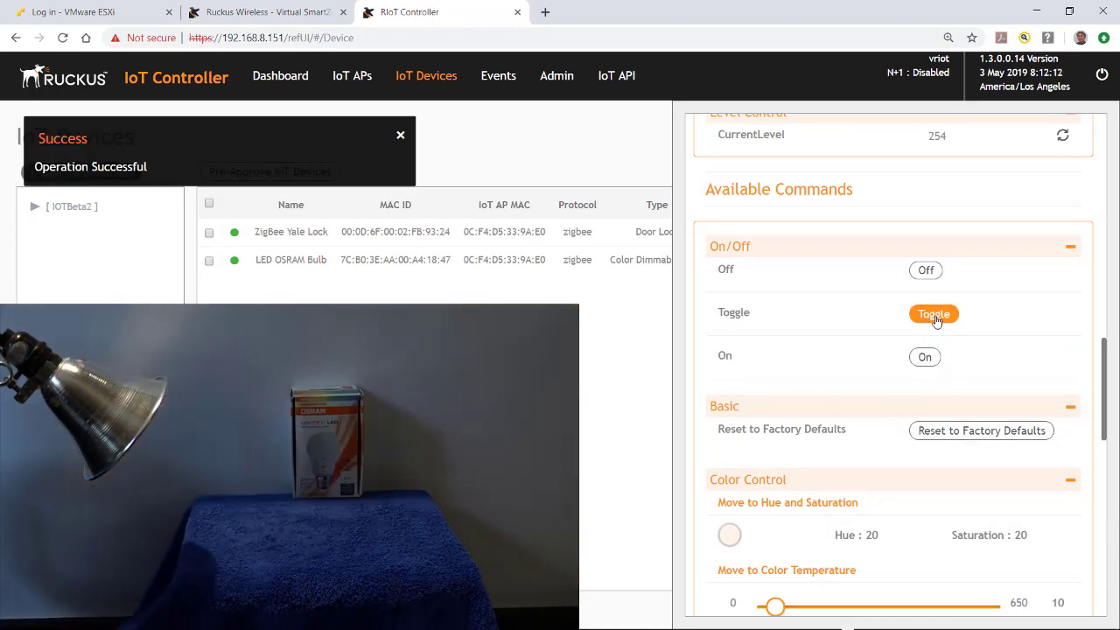
left_click(934, 317)
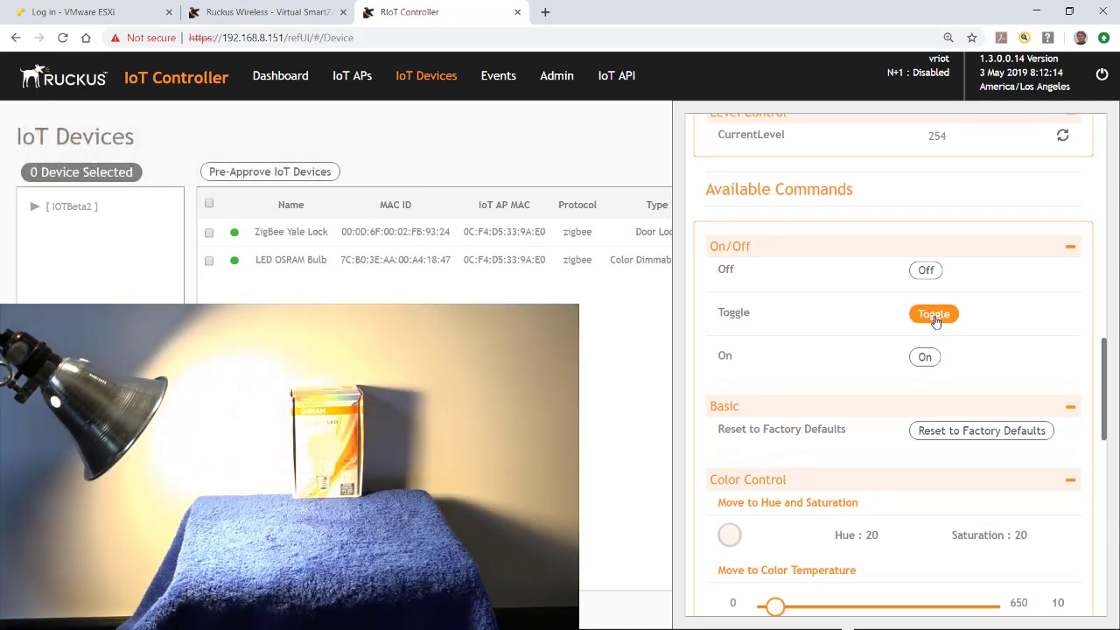
left_click(935, 317)
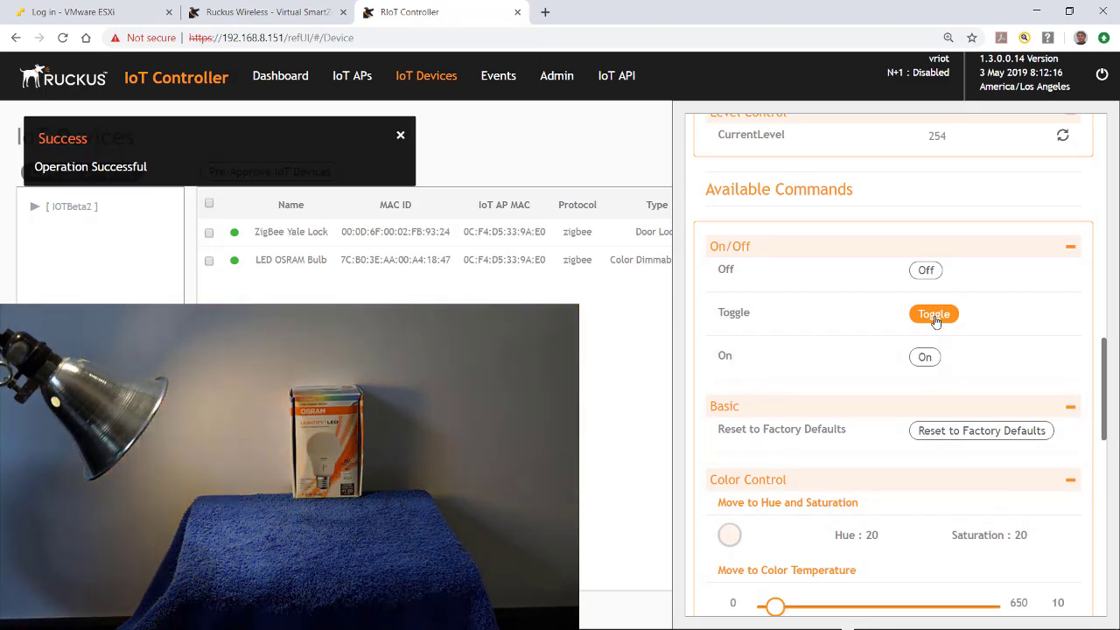
left_click(933, 317)
Step: Test the bulb's Move to Hue and Saturation command by applying orange F5A623, purple 9013FE and white FFFFFF, and close the color picker
scroll(934, 322, "down", 3)
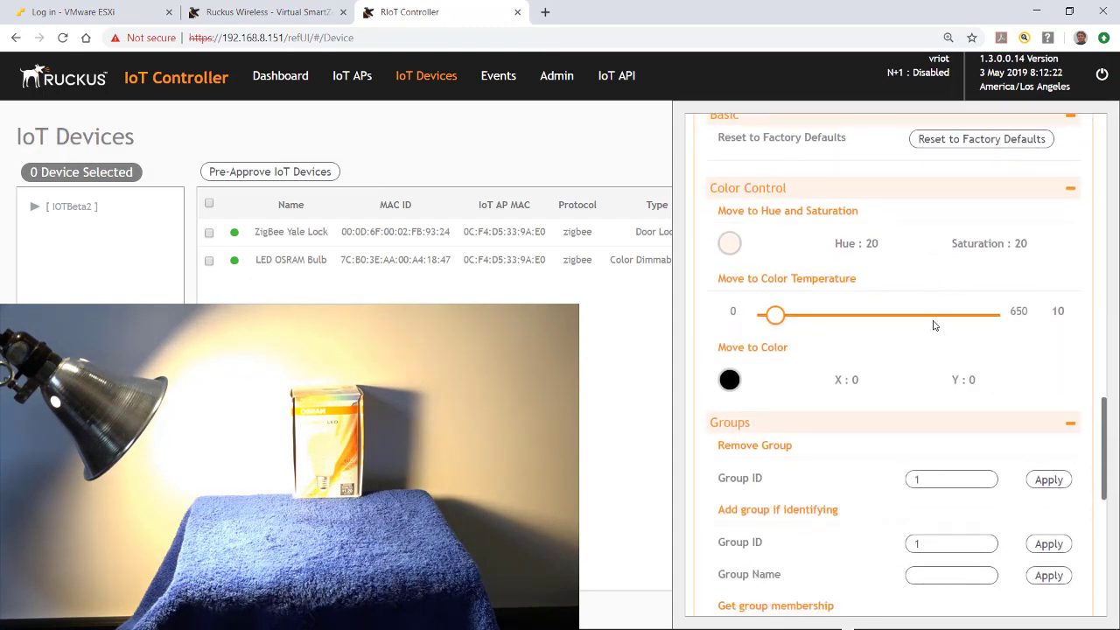
left_click(731, 248)
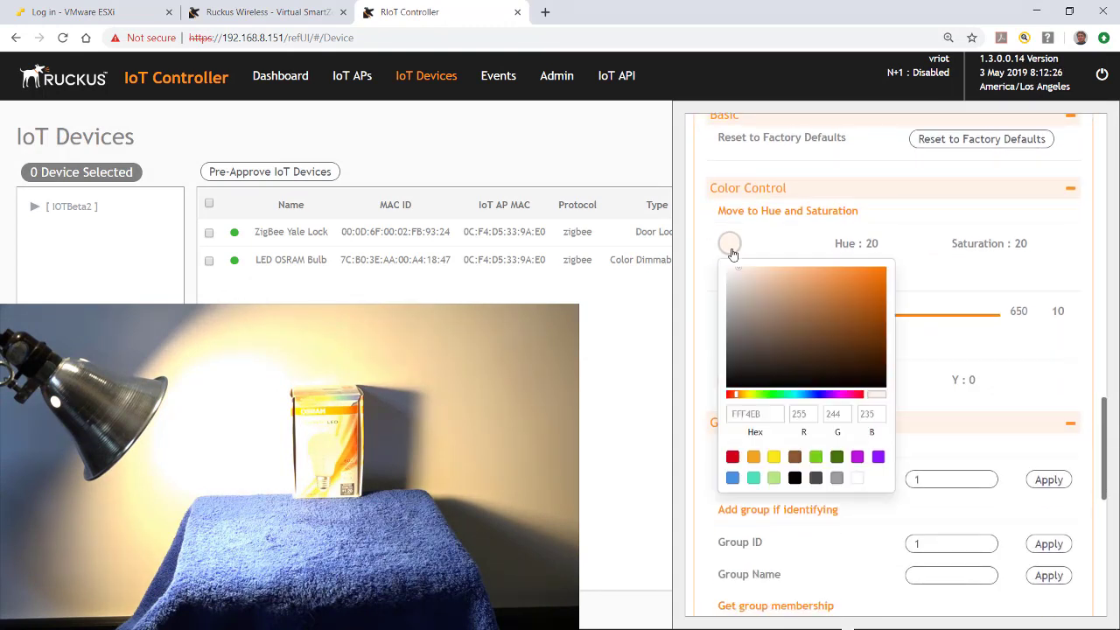
left_click(753, 459)
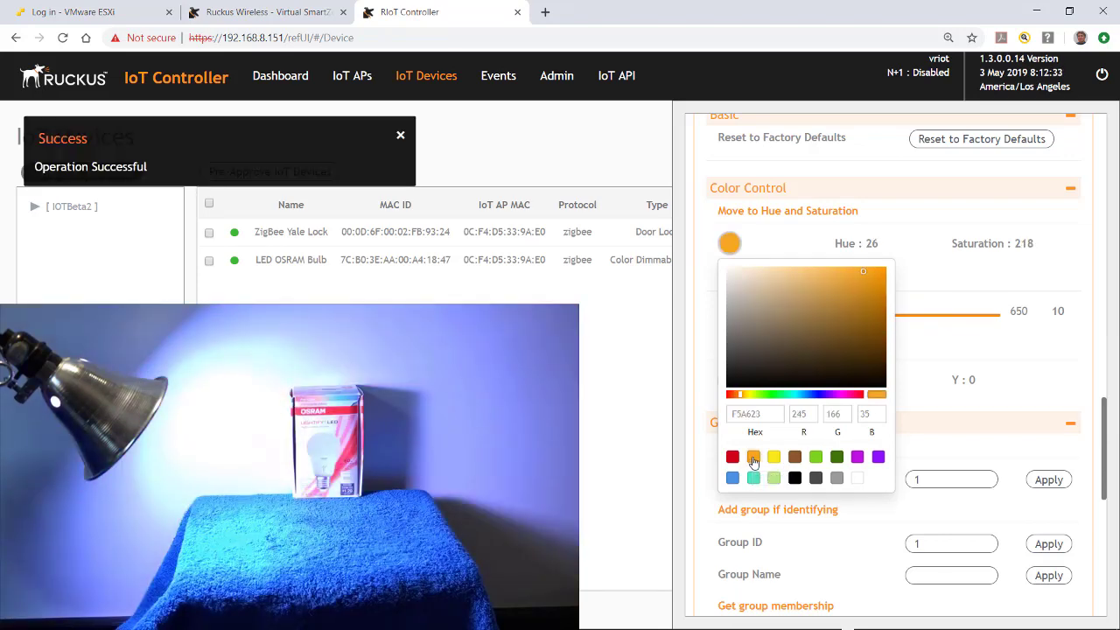
left_click(877, 458)
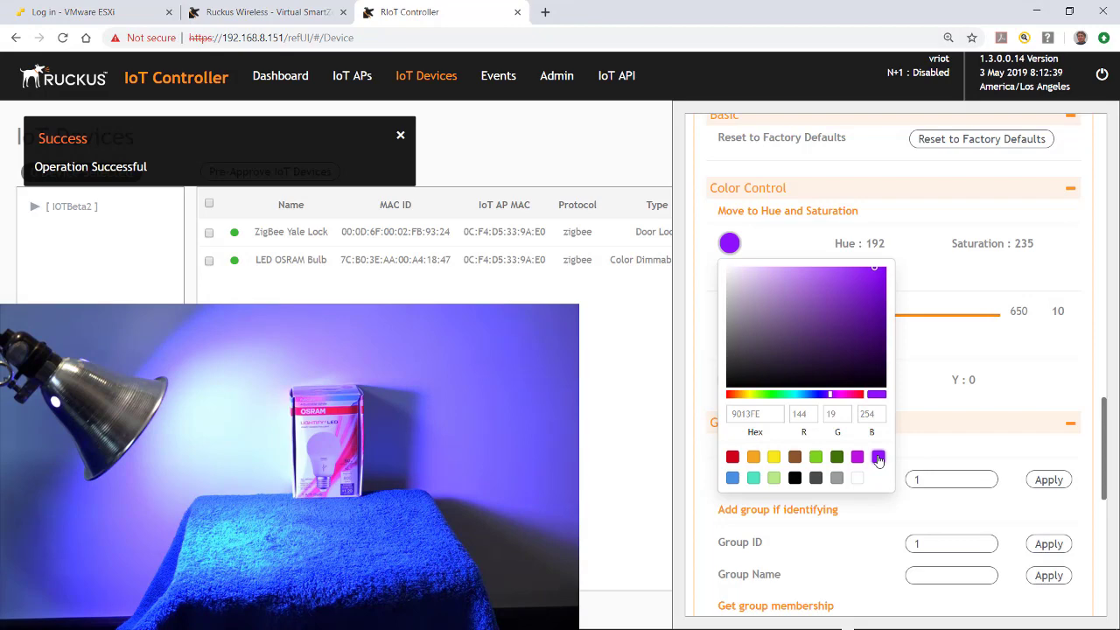
left_click(857, 478)
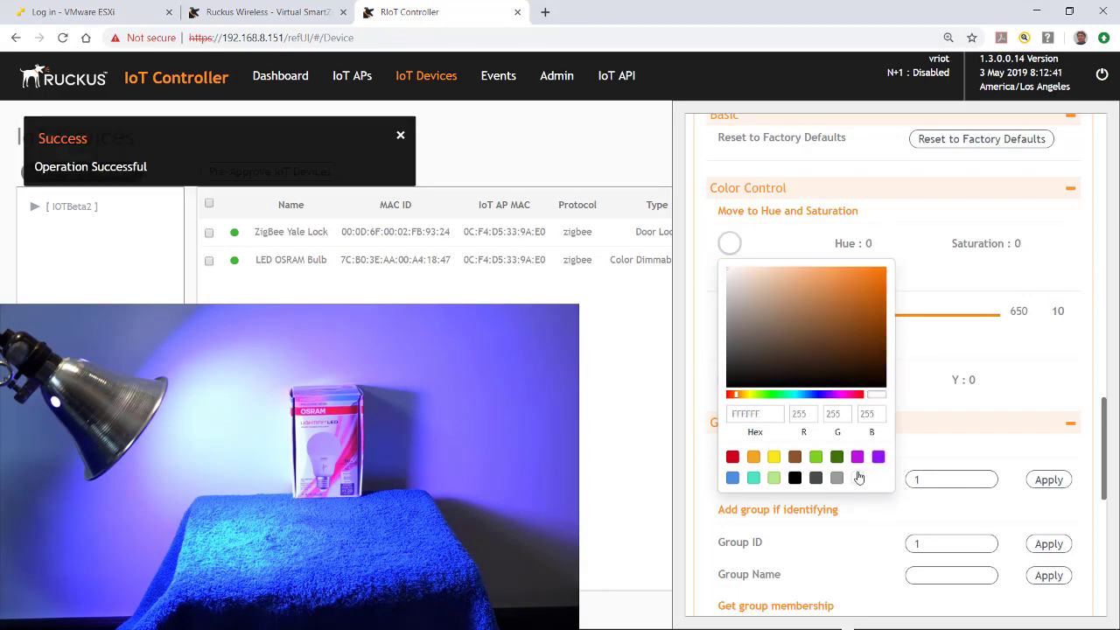
left_click(730, 244)
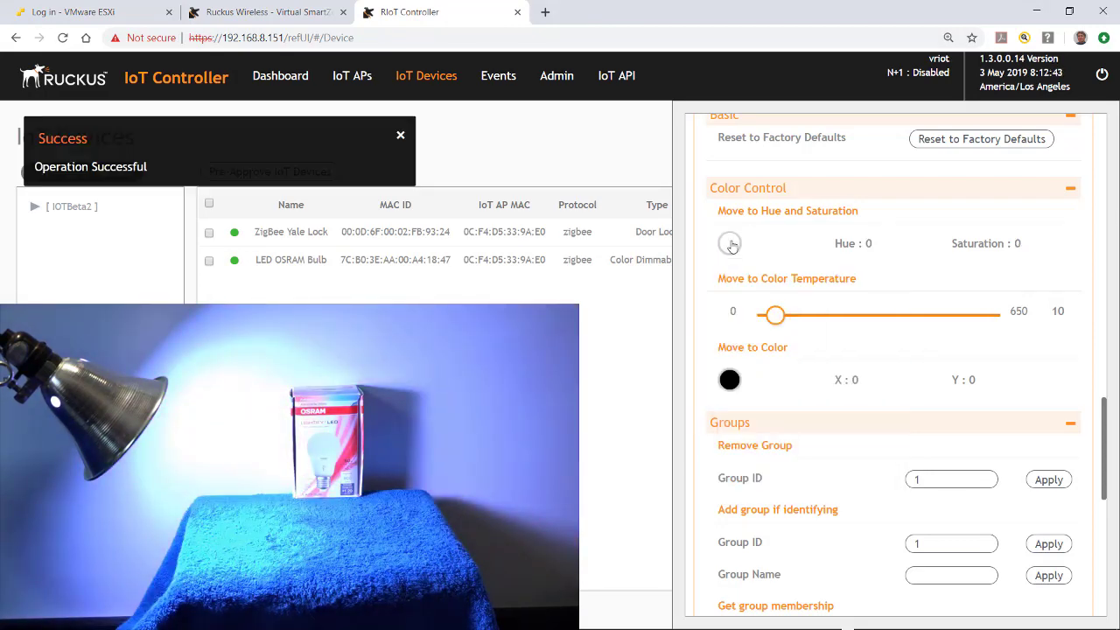
Step: Test the bulb's brightness with the Move to level command by dimming it to 40 and raising it to 255
scroll(770, 293, "down", 3)
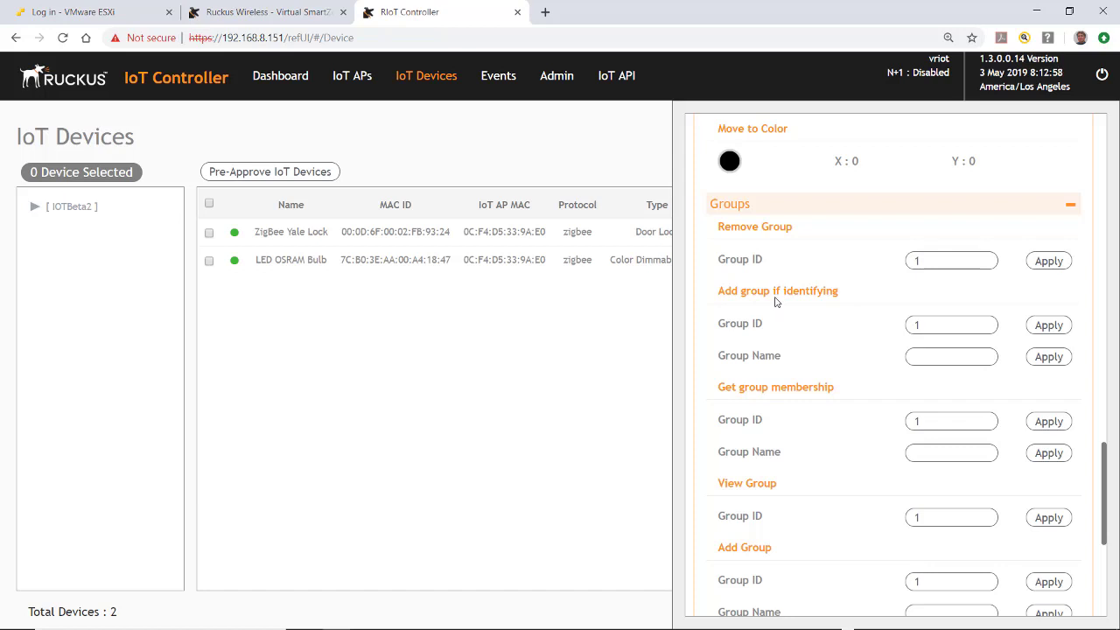
scroll(893, 343, "down", 4)
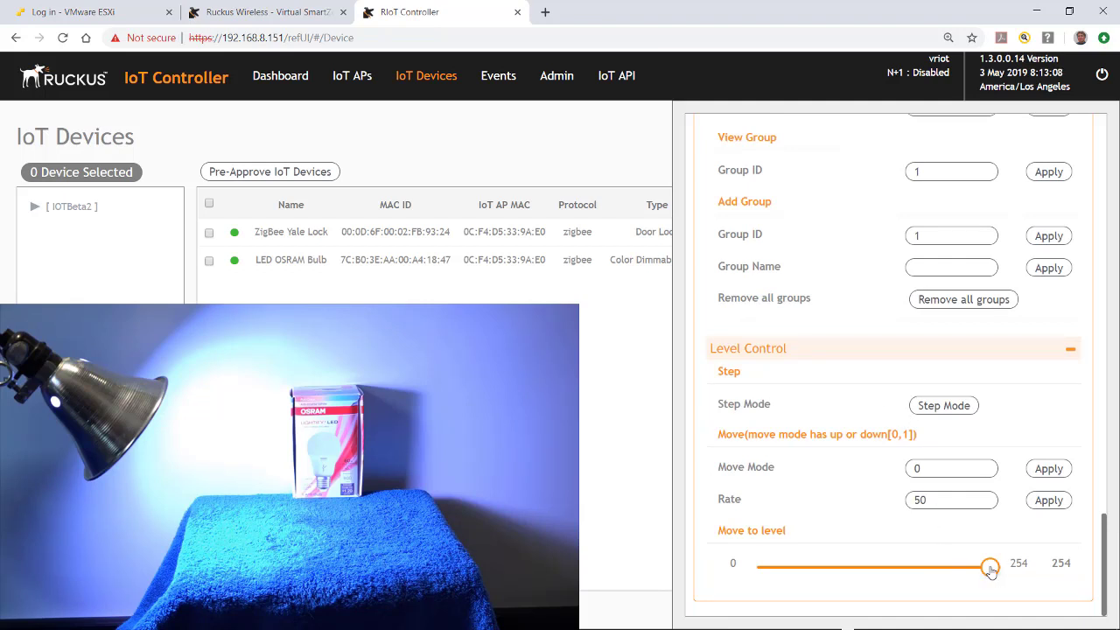
left_click_drag(989, 570, 802, 566)
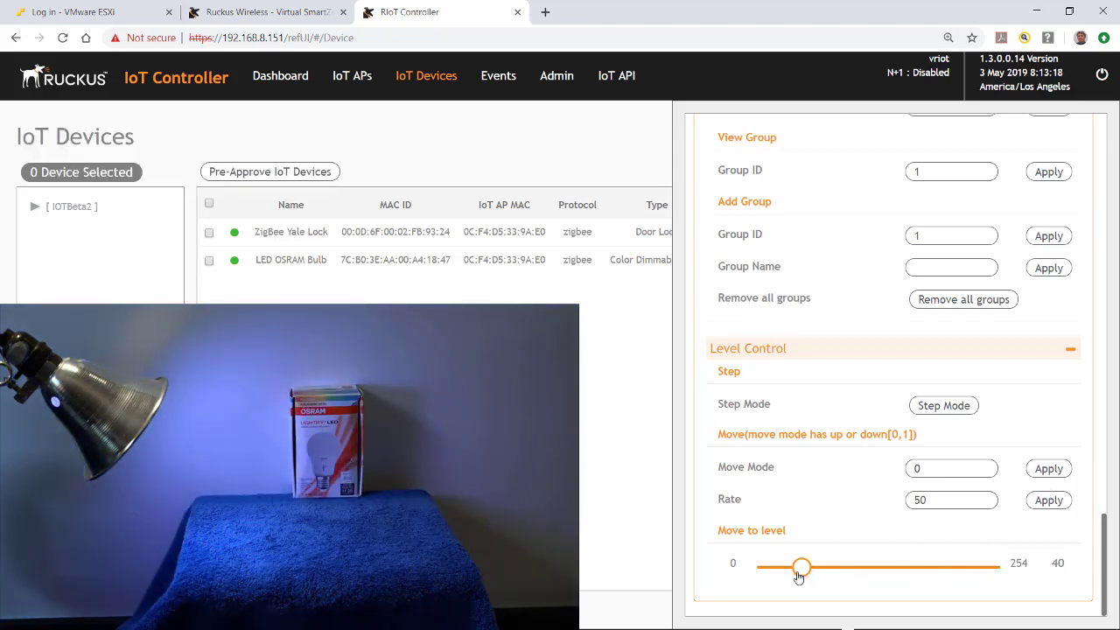
left_click_drag(799, 569, 998, 567)
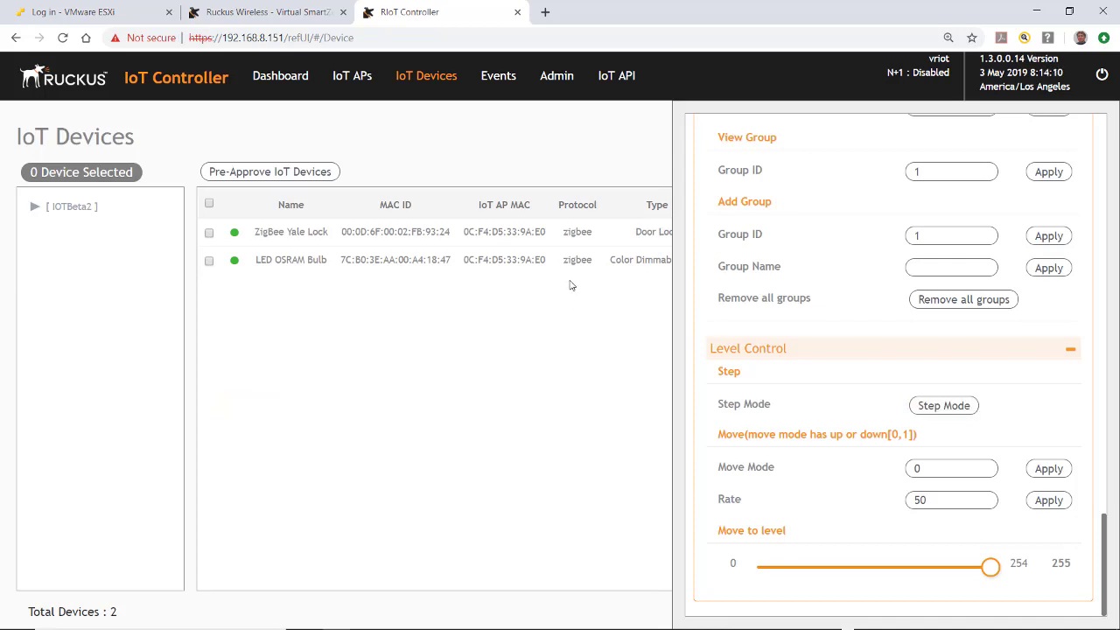
Step: Open the controller's Dashboard and examine the Devices By Lastseen chart
left_click(300, 85)
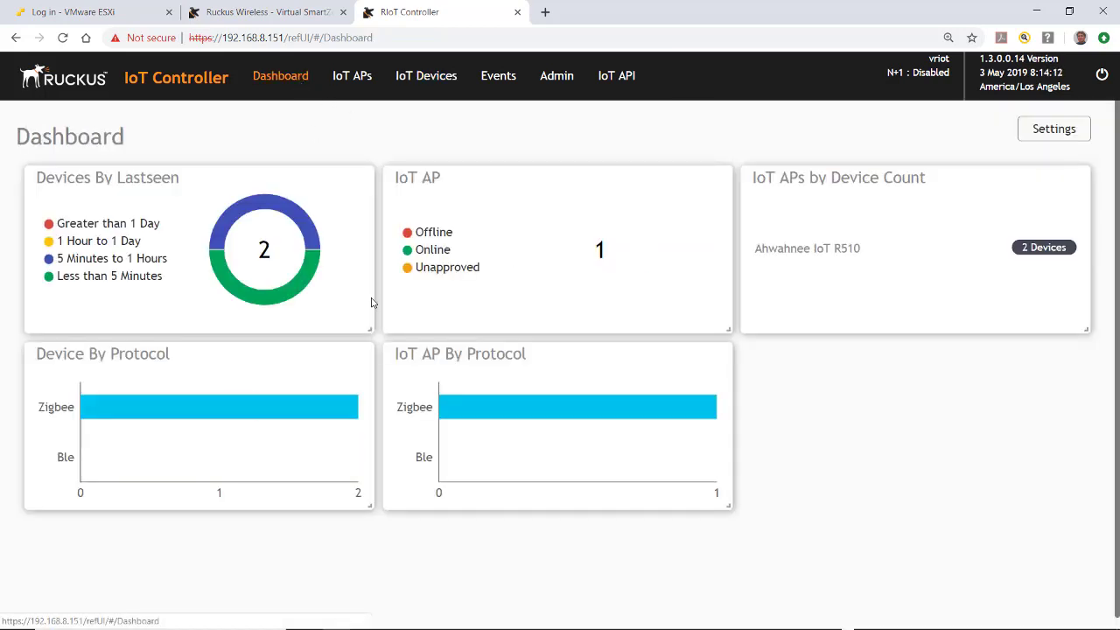
mouse_move(248, 296)
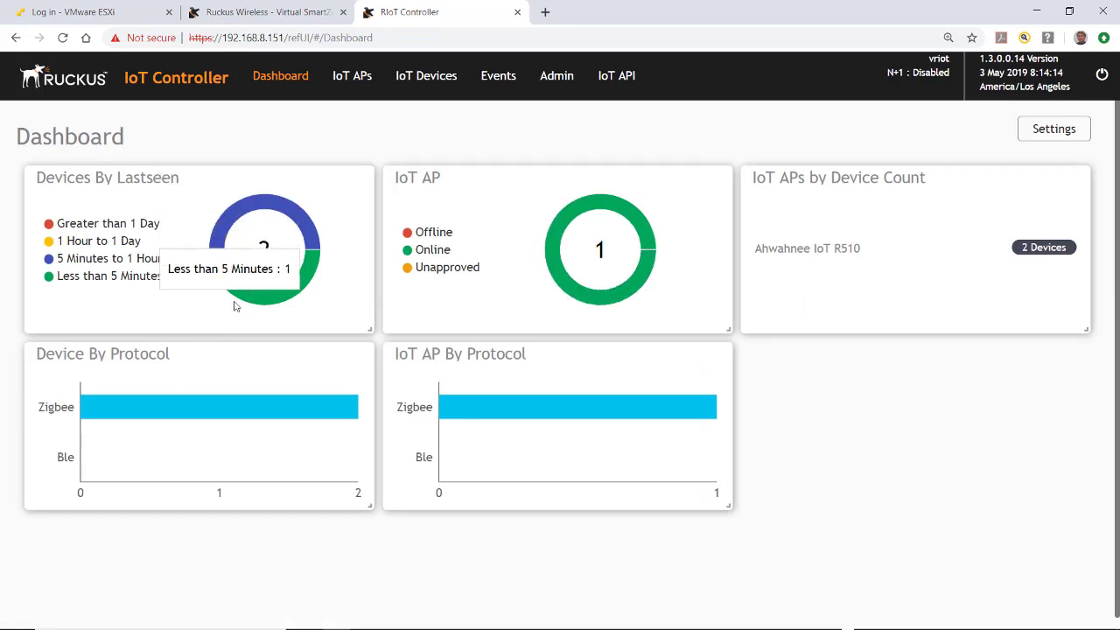